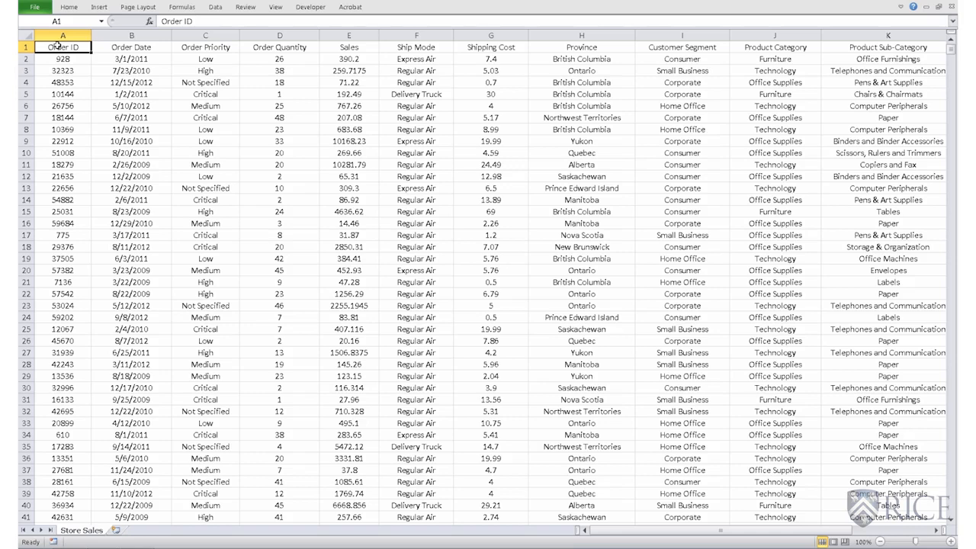
Examine the end of the store sales data in the Order ID column and return to cell A1
key(ctrl+Down)
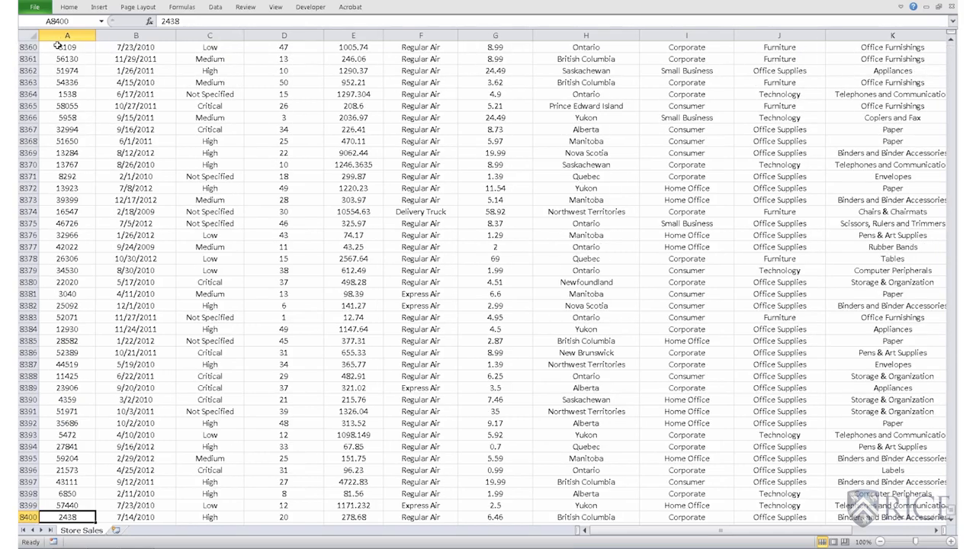
scroll(175, 263, down, 6)
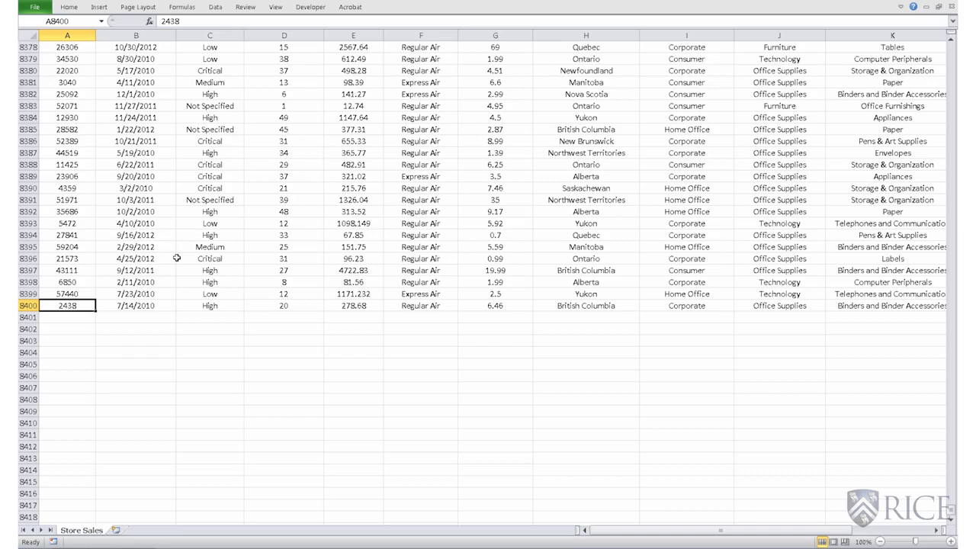
key(ctrl+Home)
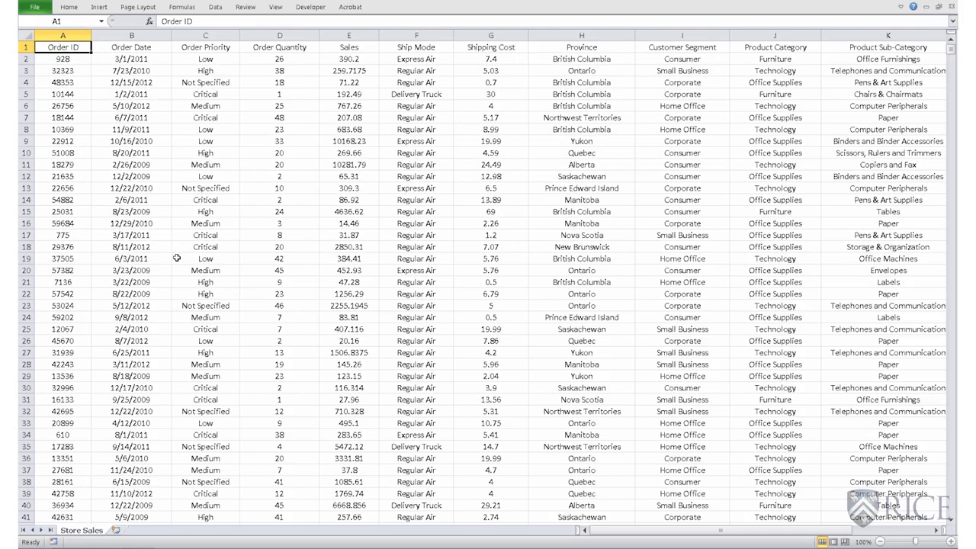
Format the Sales column as Number with 2 decimal places
click(355, 32)
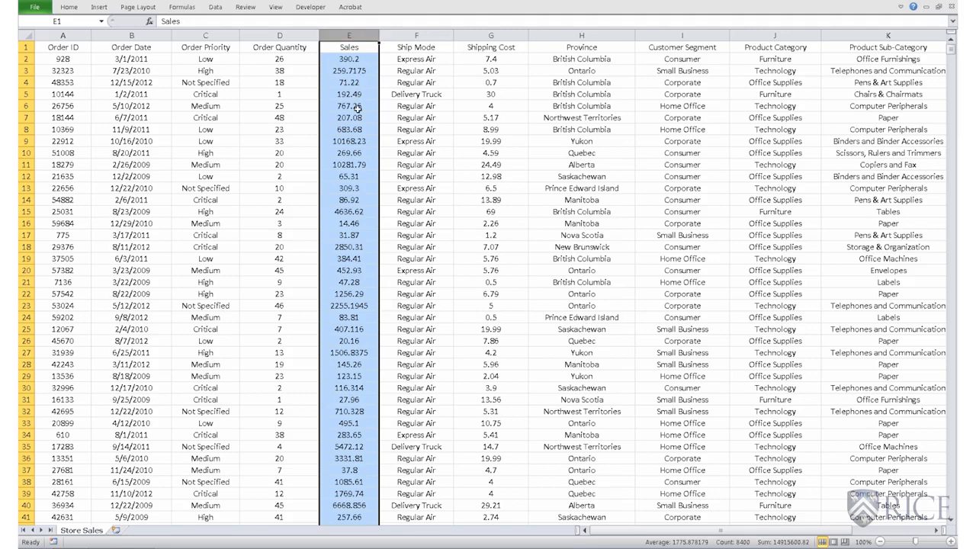
click(359, 73)
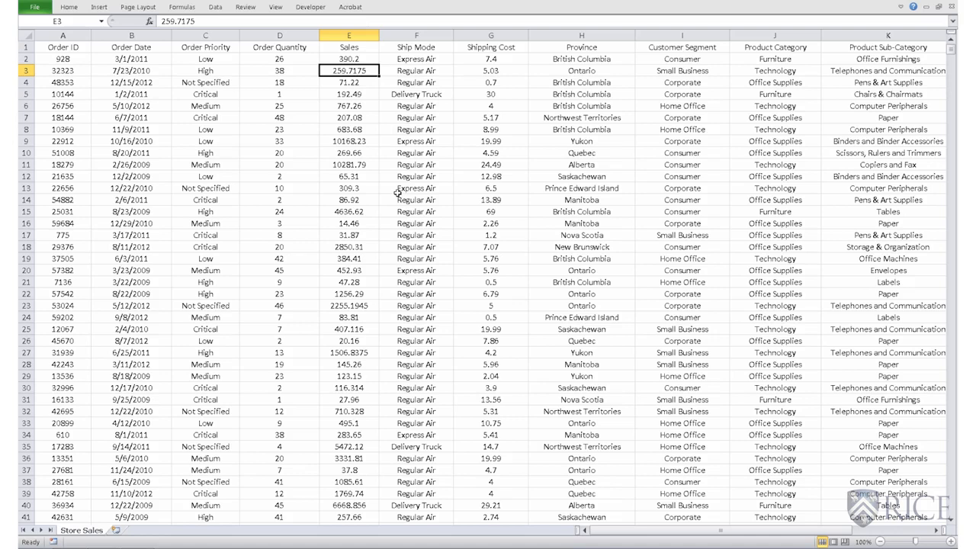
click(358, 34)
right_click(358, 34)
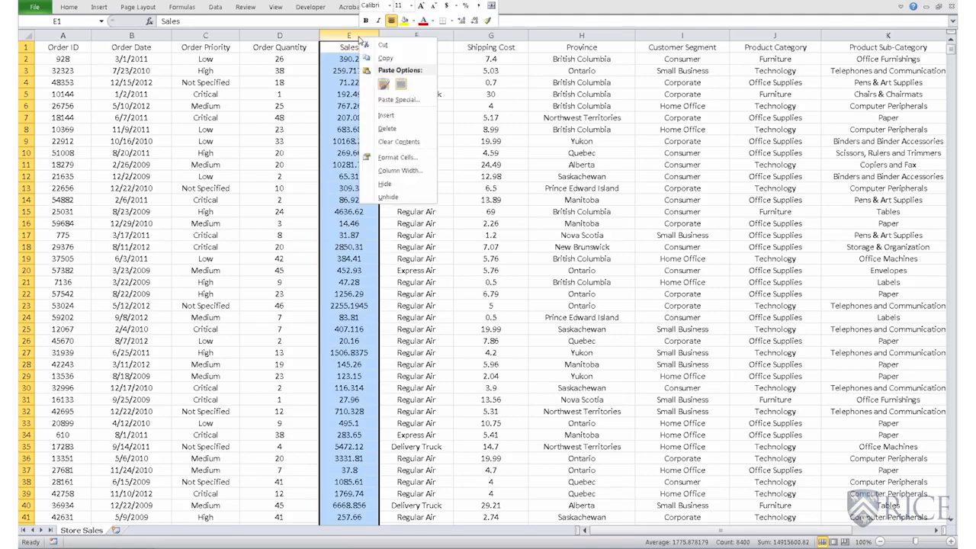
click(396, 157)
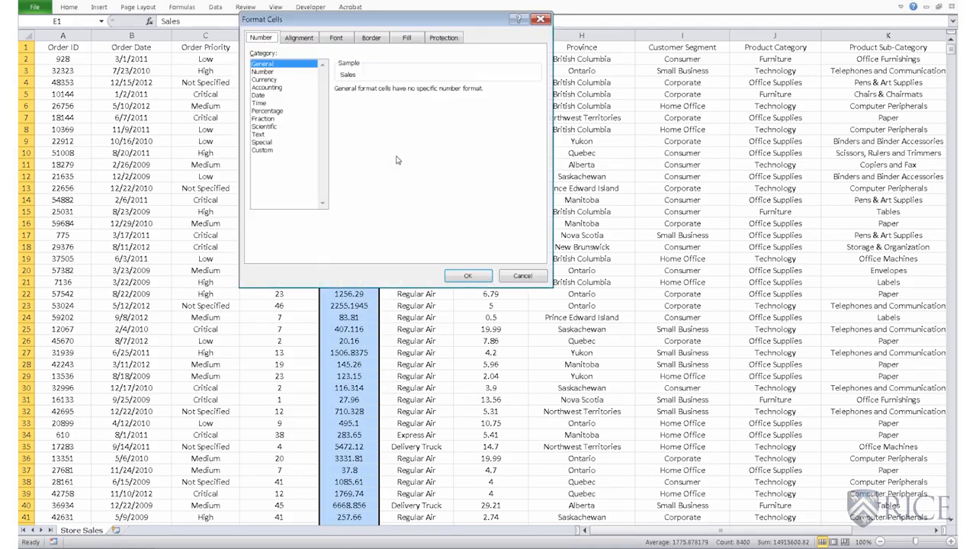
click(268, 73)
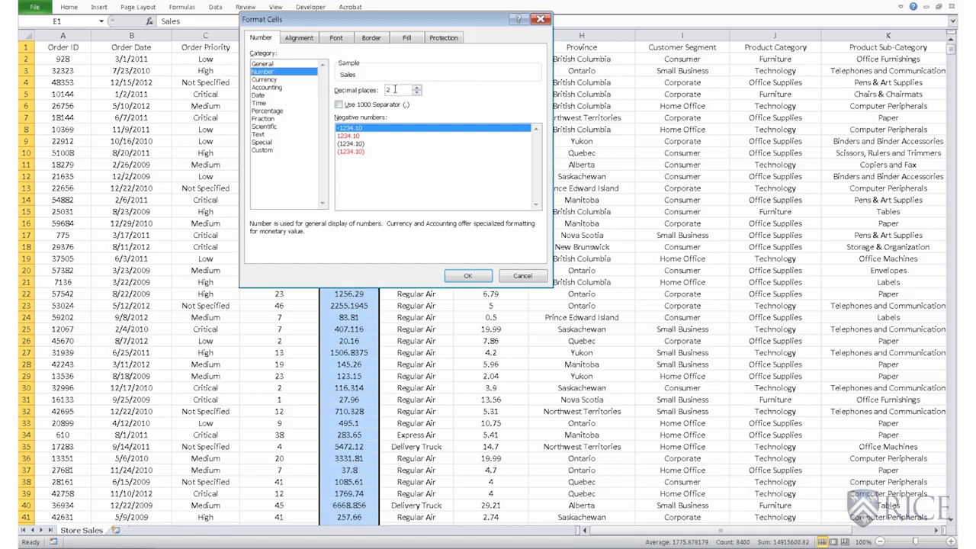
click(474, 275)
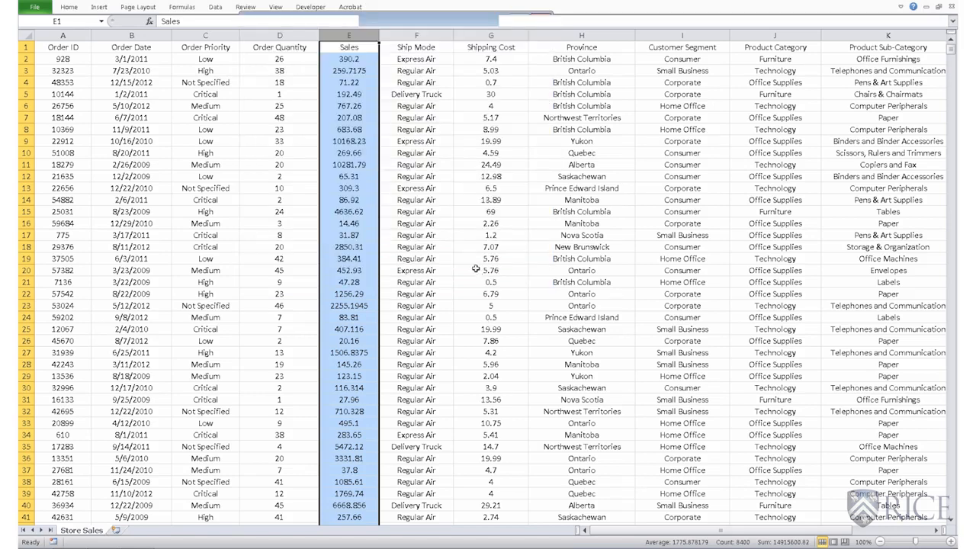
click(368, 70)
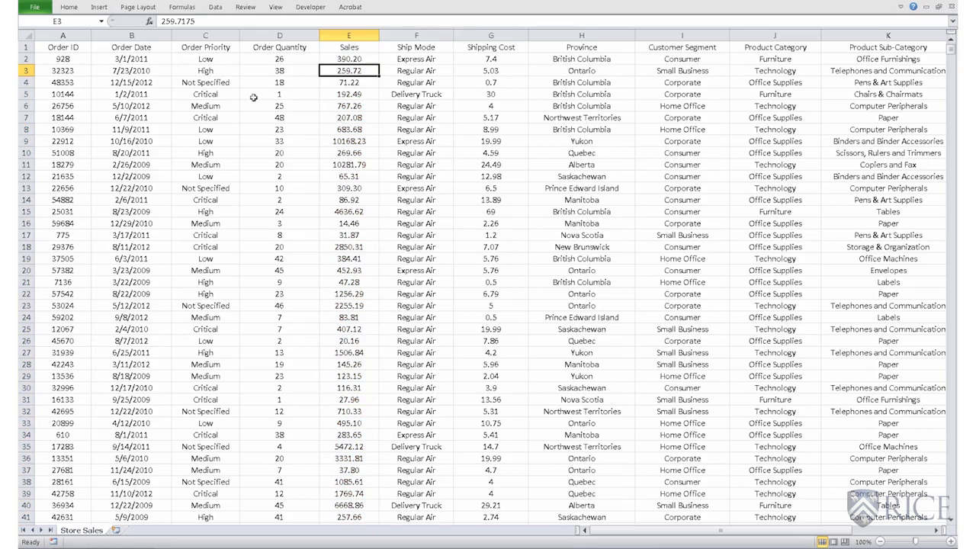
Examine the first Order Date entries and the Sales column as candidates for sorting
click(135, 58)
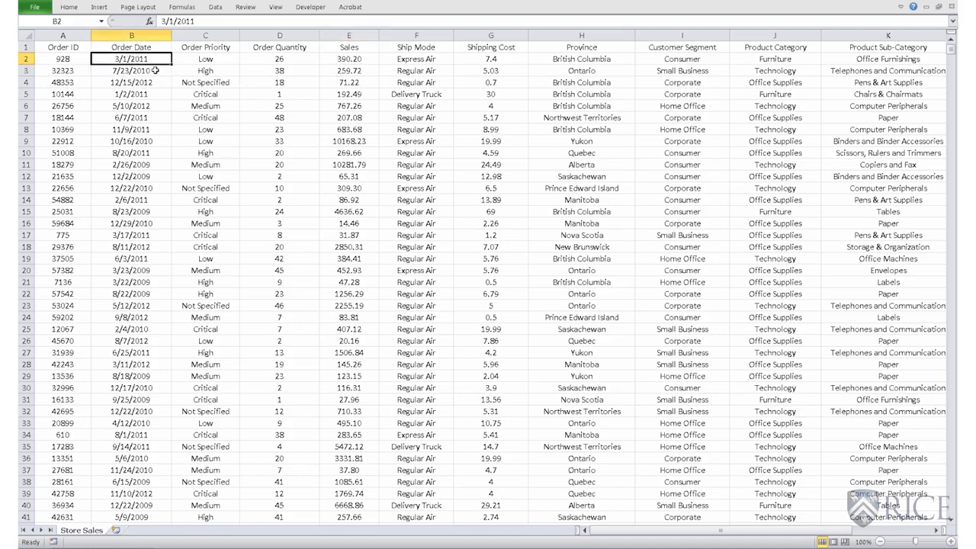
click(154, 70)
click(154, 82)
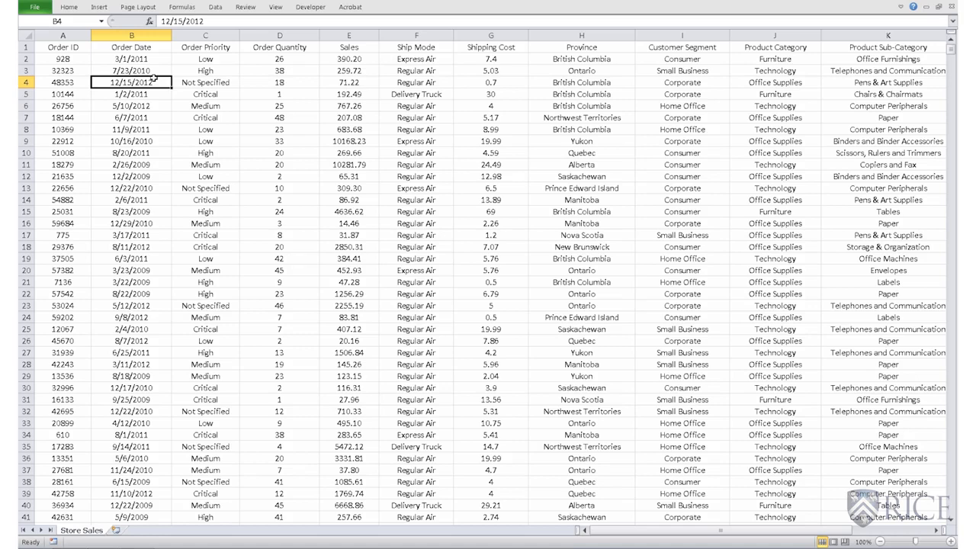
click(357, 35)
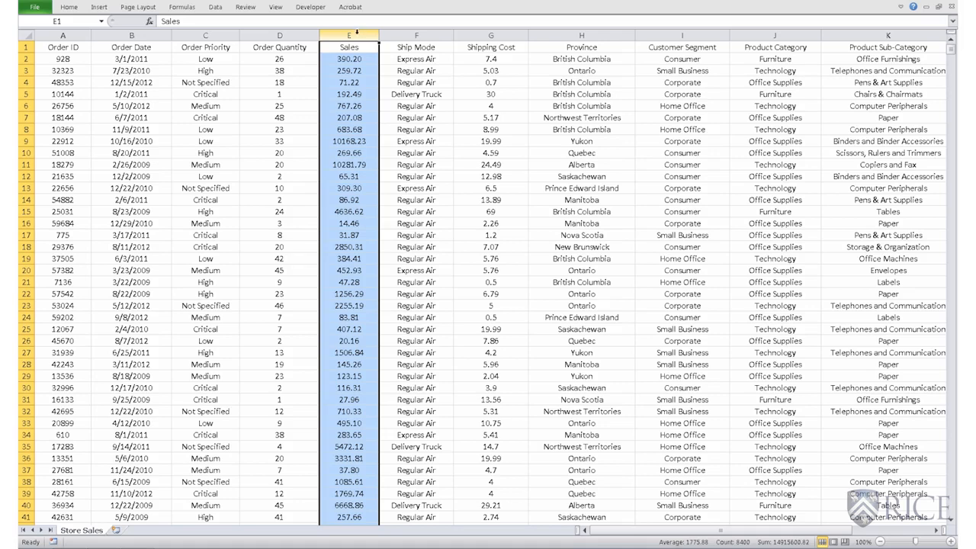
click(347, 46)
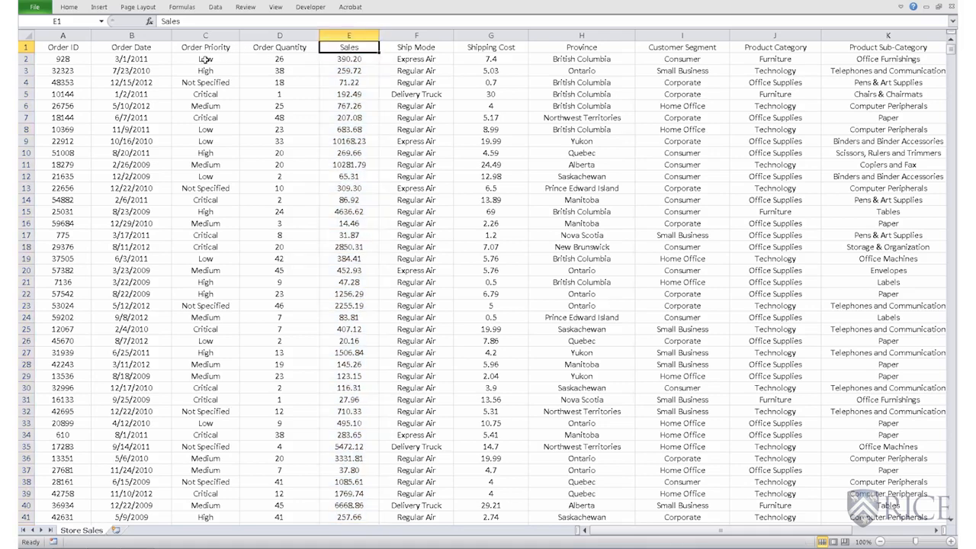
Select the entire data table with its headers and set up a sort by Order Date values, Oldest to Newest
click(71, 47)
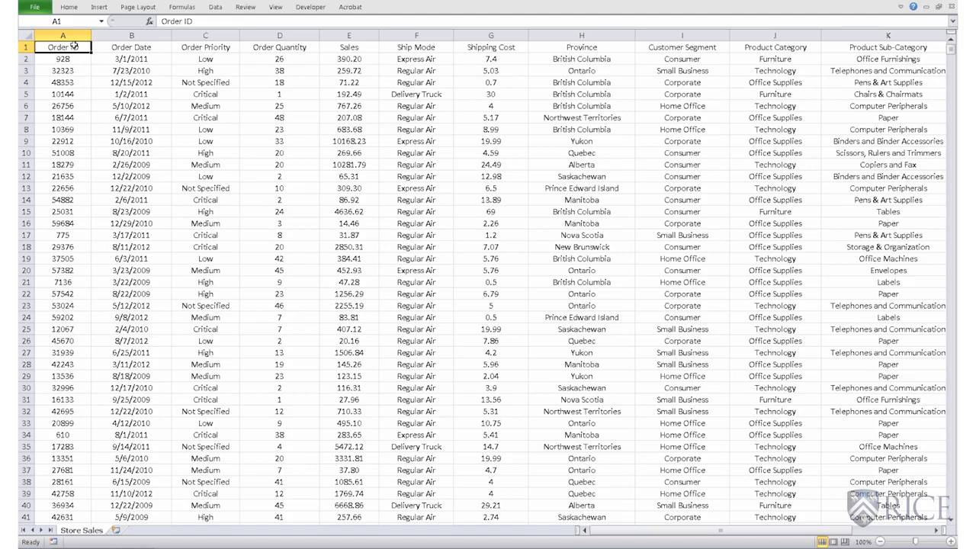
key(ctrl+shift+Right)
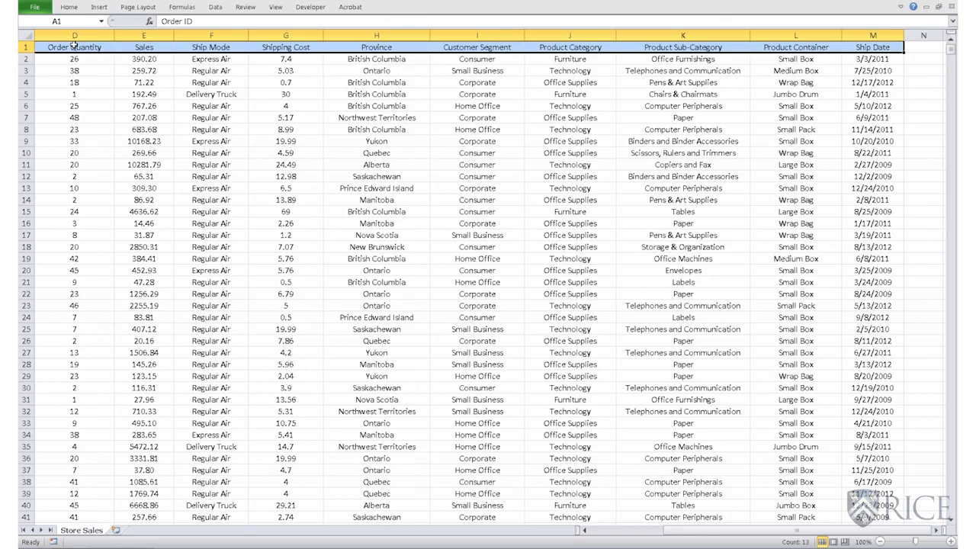
key(ctrl+shift+Down)
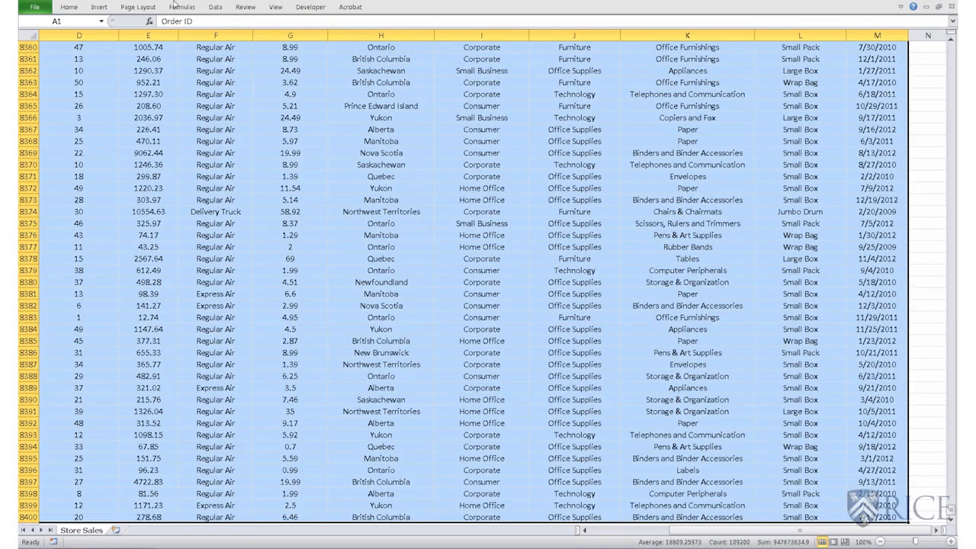
click(215, 7)
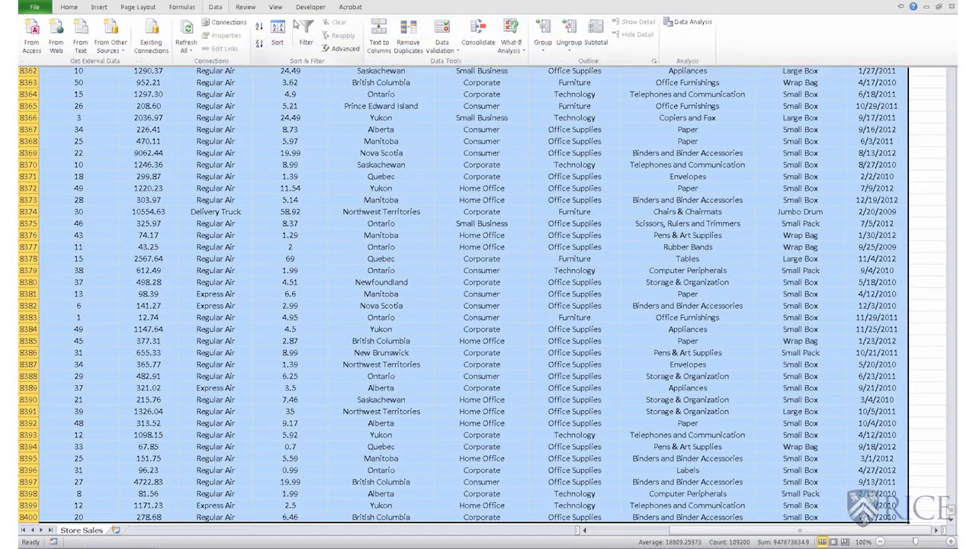
click(278, 36)
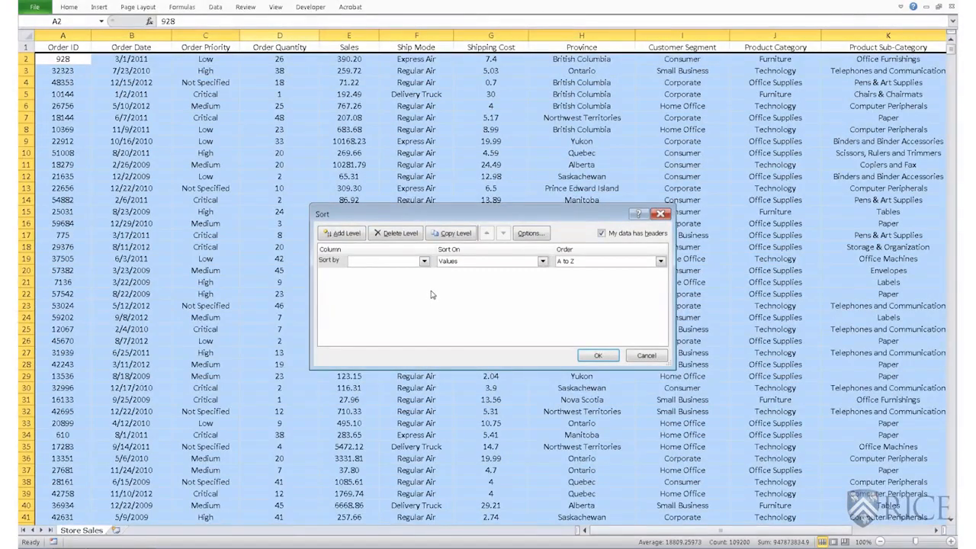
click(424, 262)
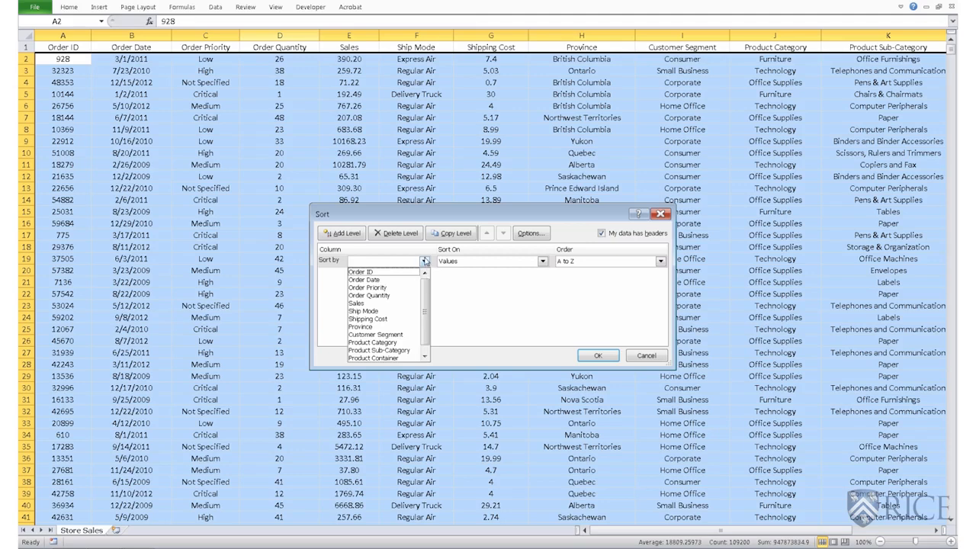
click(385, 281)
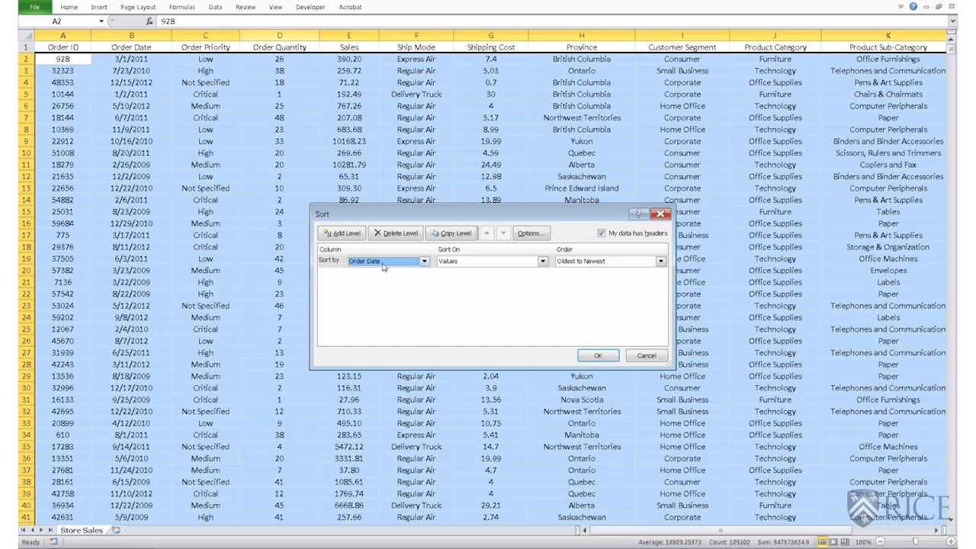
Add a second sort level on Sales values, Largest to Smallest, apply the sort, and check the Order Date and Sales columns
click(343, 233)
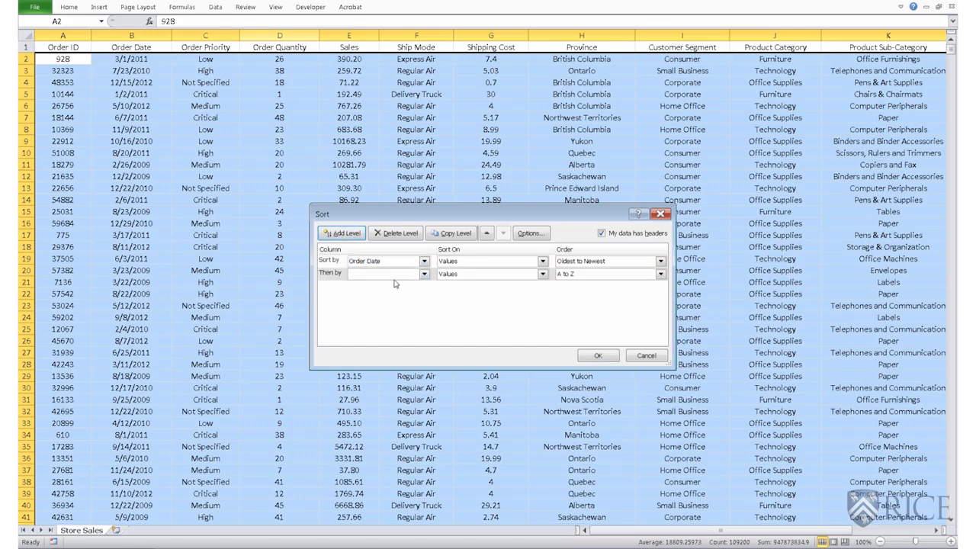
click(424, 274)
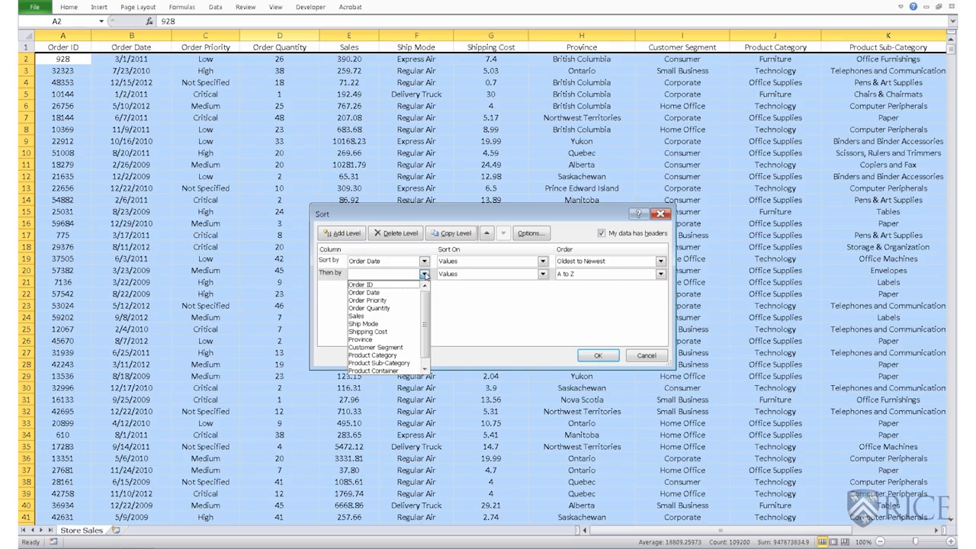
click(374, 316)
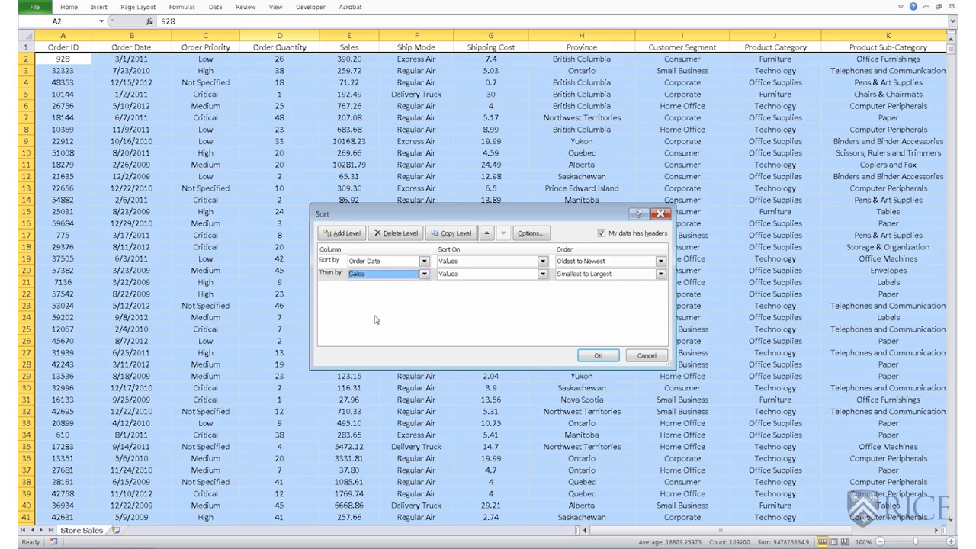
click(662, 279)
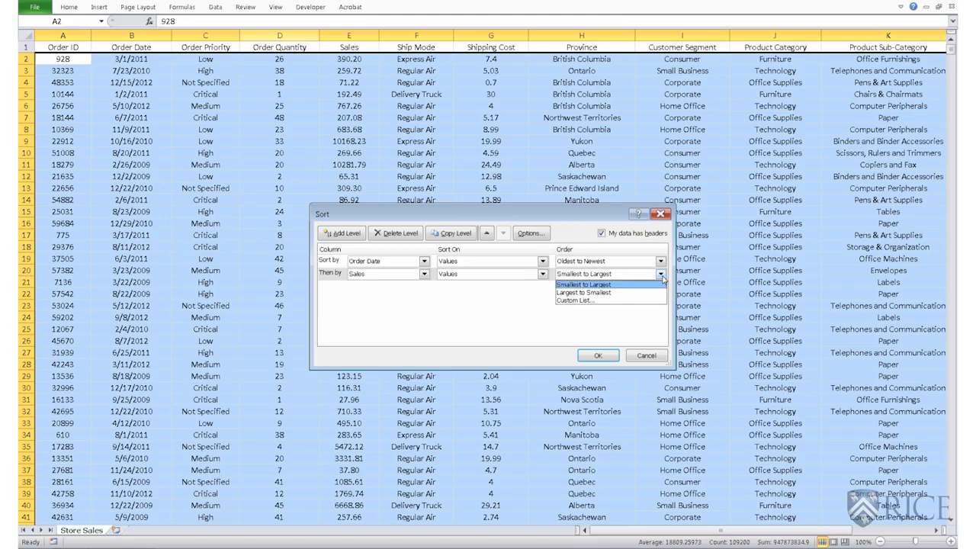
click(624, 293)
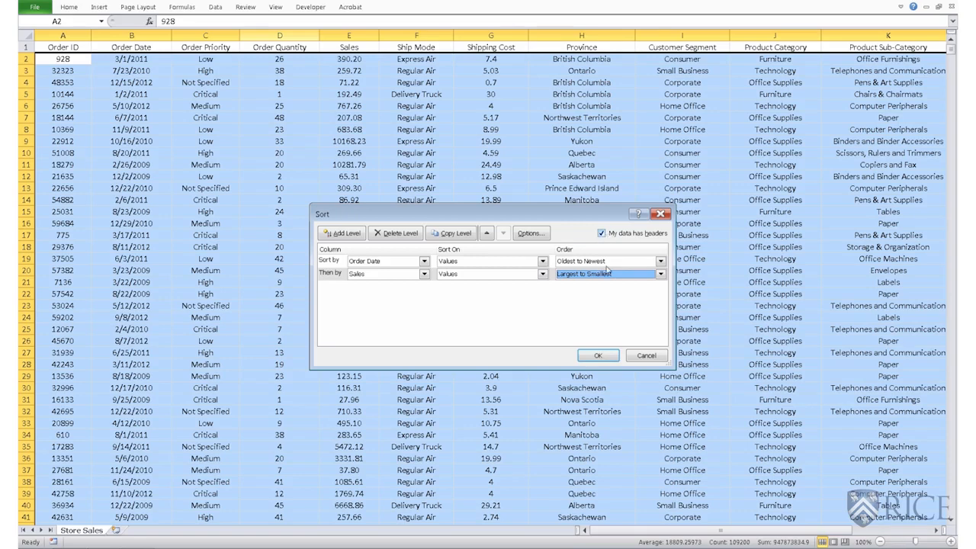
click(599, 357)
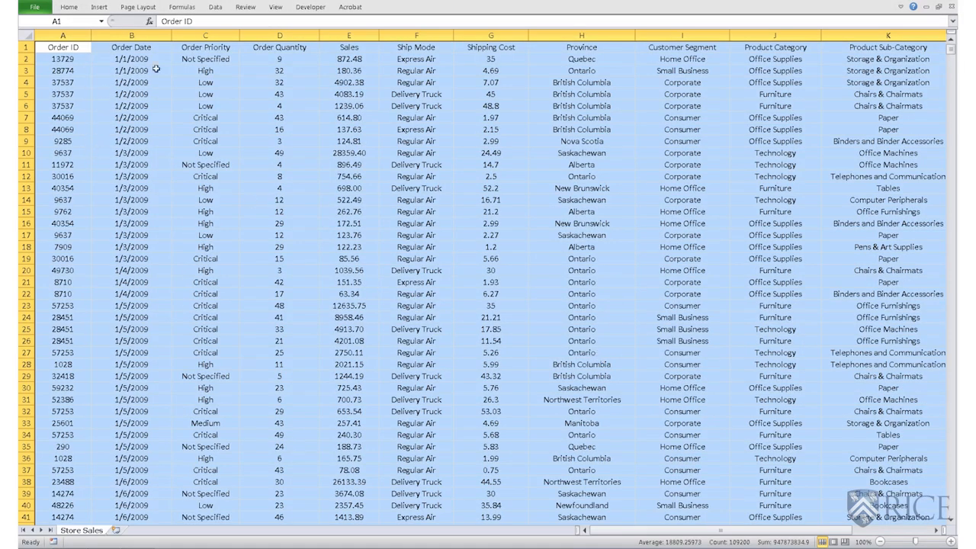
click(133, 35)
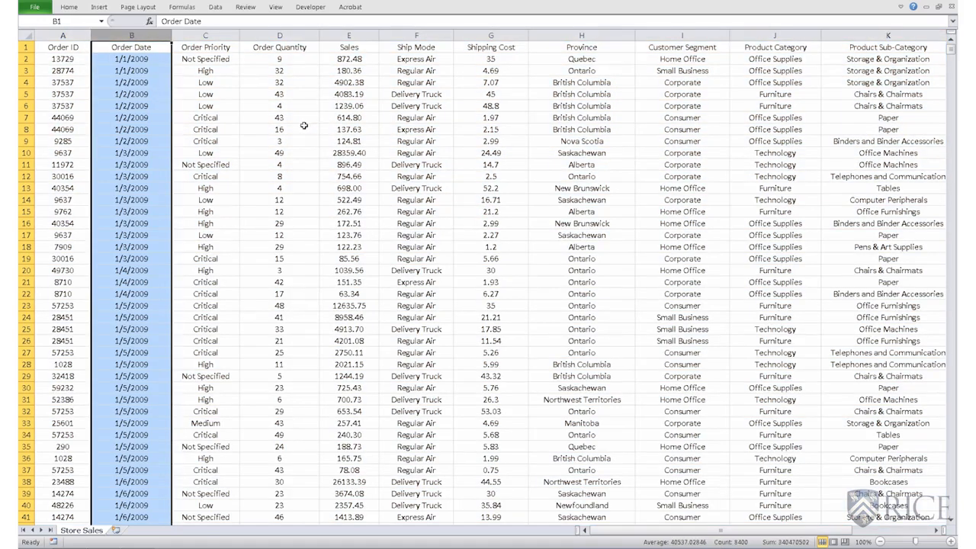
drag(356, 82, 355, 141)
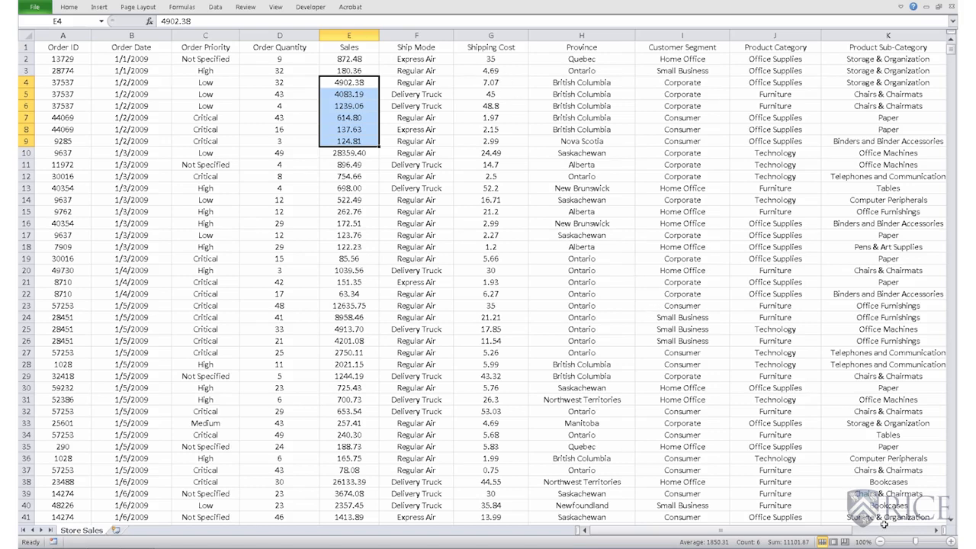
Hide the Product Sub-Category and Product Container columns
click(939, 531)
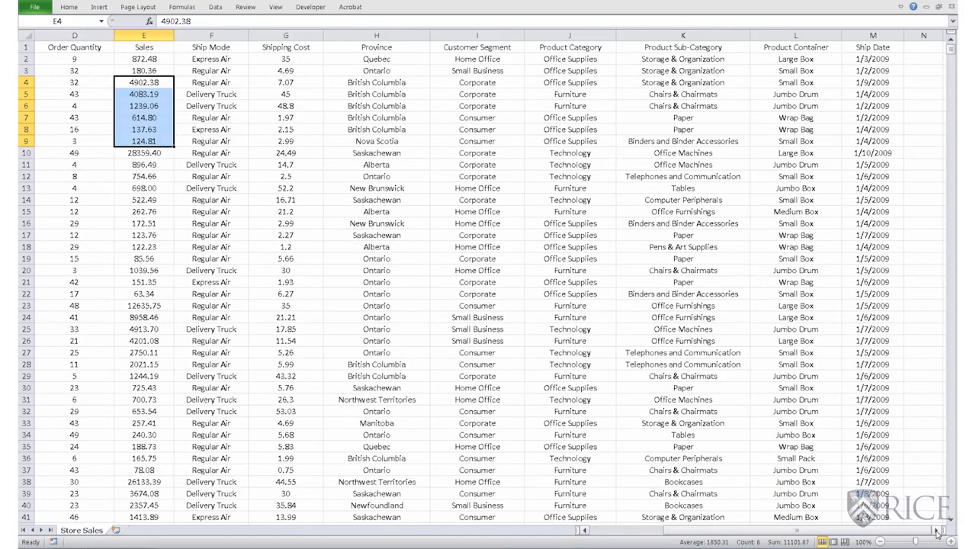
click(683, 34)
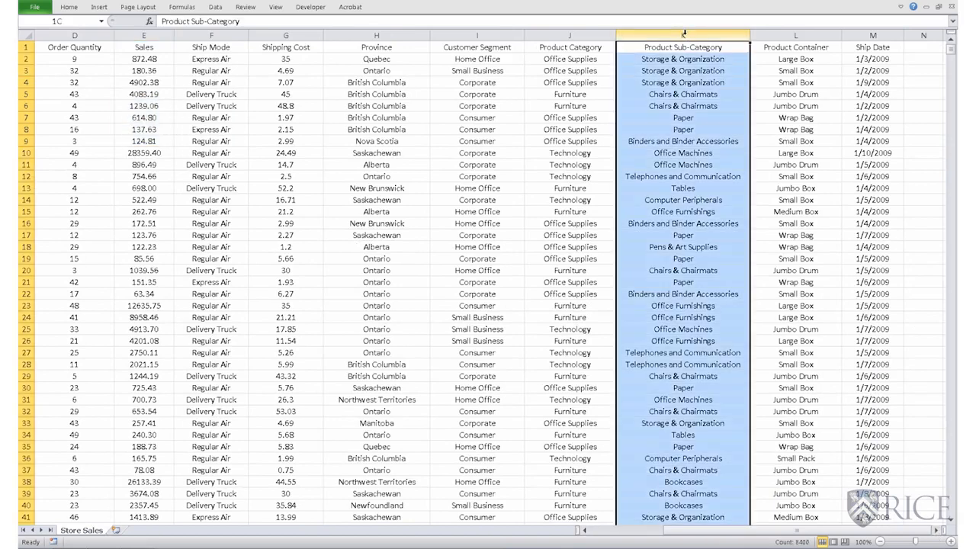
drag(761, 36, 766, 38)
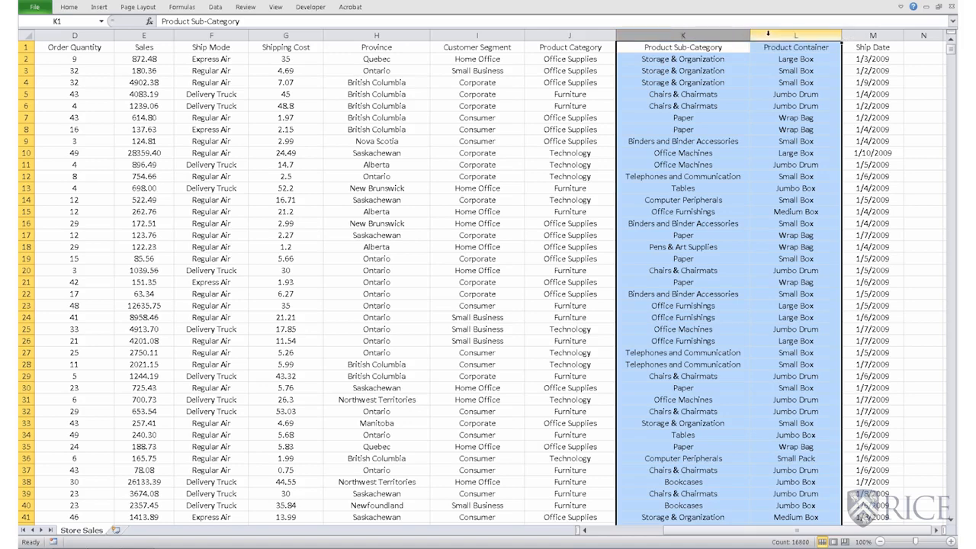
right_click(767, 38)
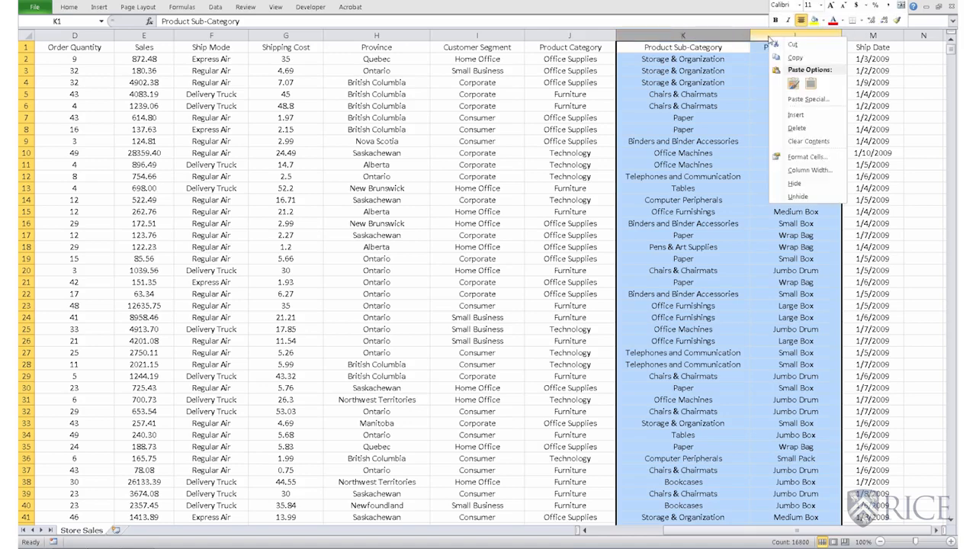
click(815, 187)
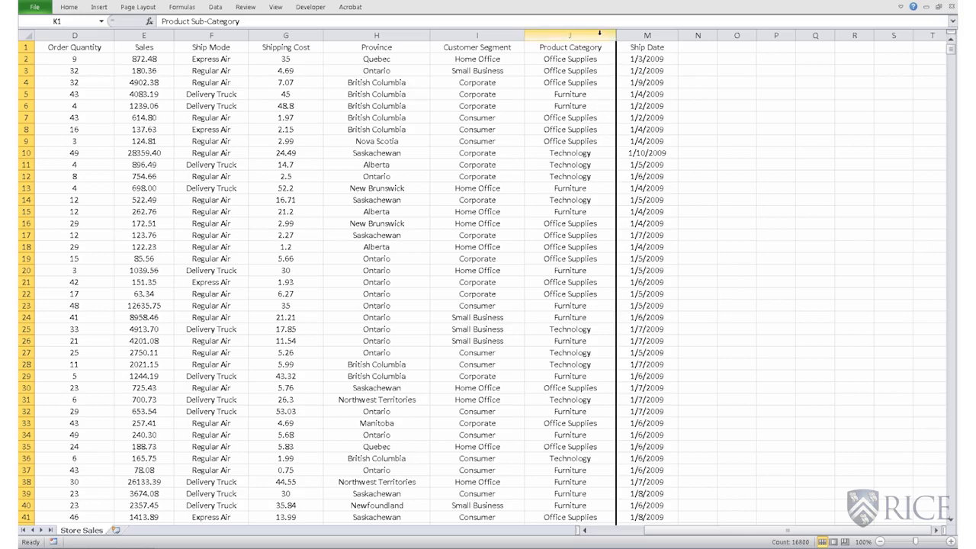
Unhide the columns between Product Category and Ship Date
drag(599, 33, 632, 32)
right_click(632, 32)
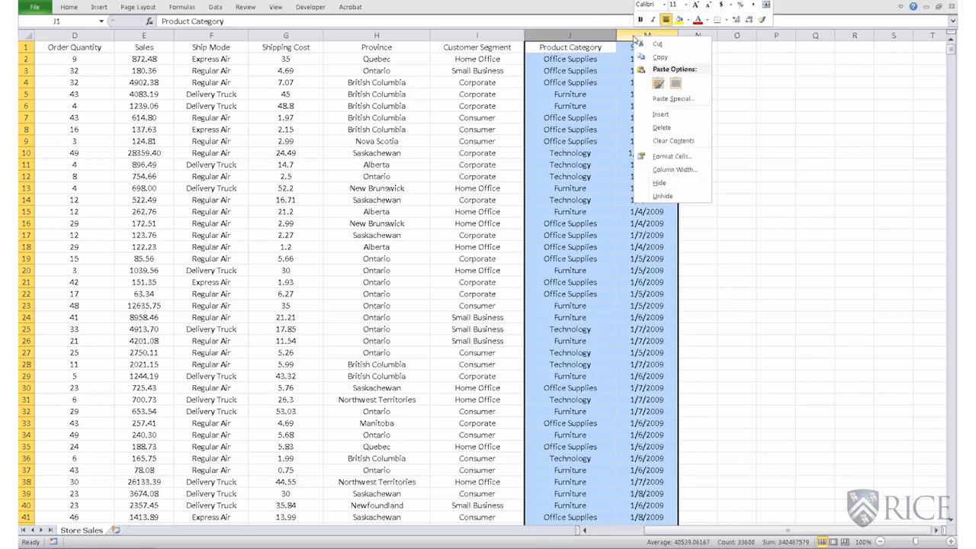
click(663, 196)
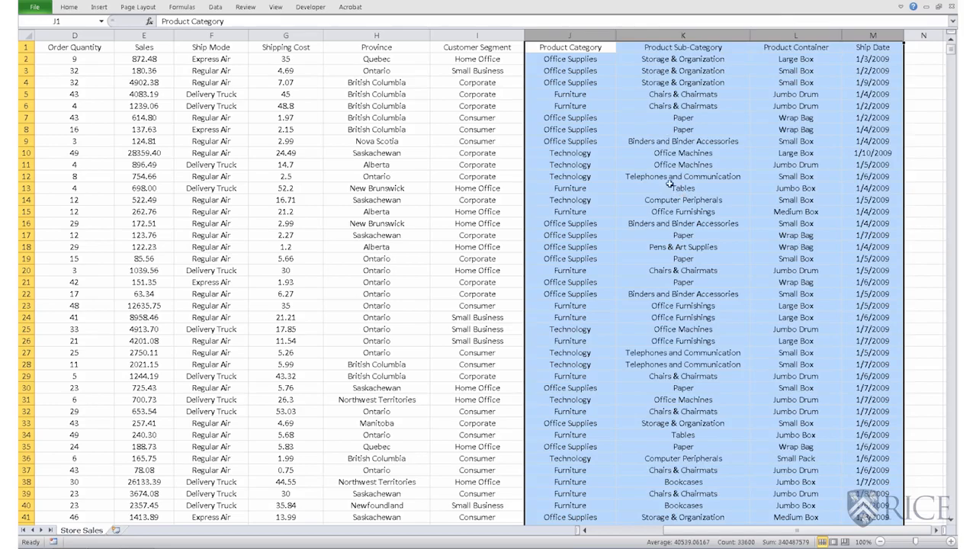